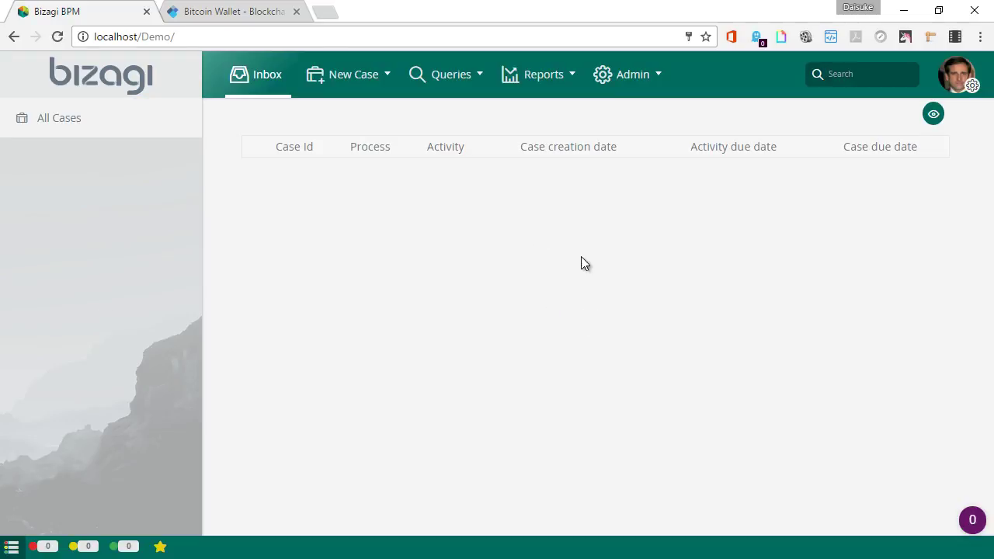
Step: Start a new Purchase Request Example case
click(950, 88)
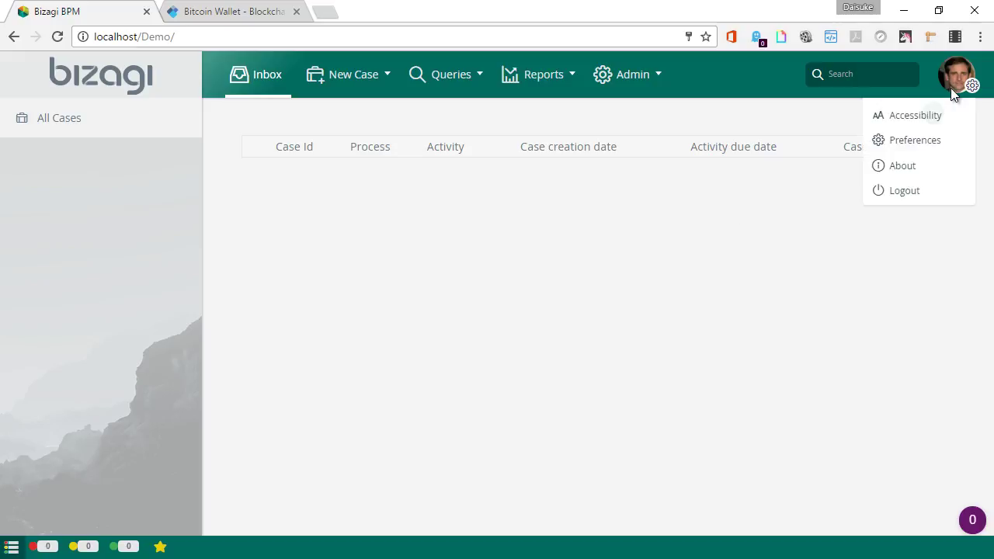
click(366, 82)
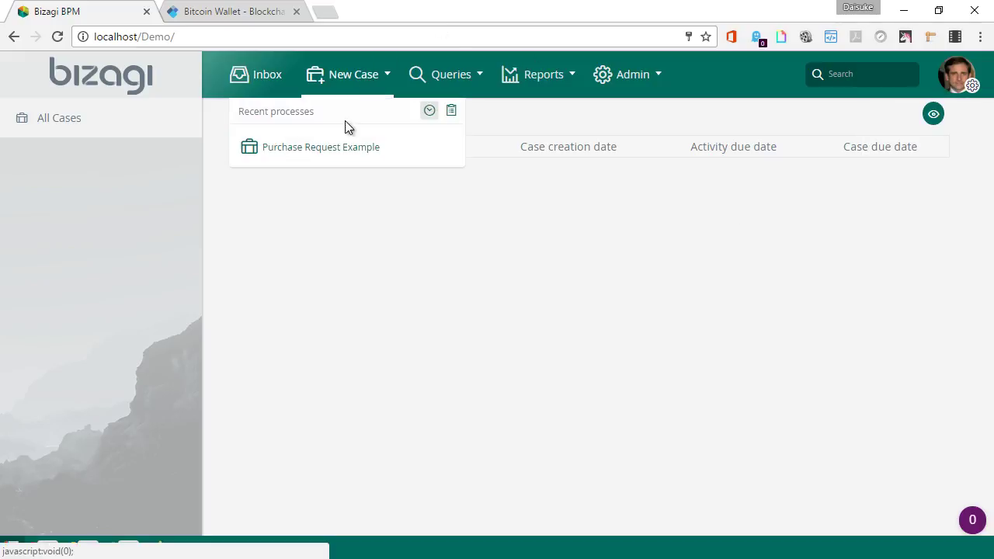
click(344, 146)
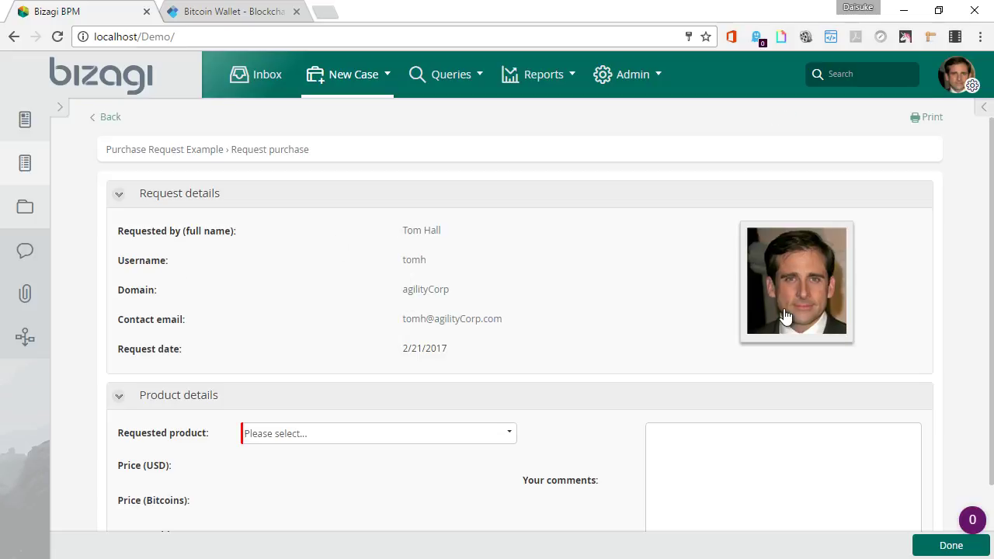
Step: Set the requested product in the product details to Pad for optic mouse
scroll(991, 308, down, 2)
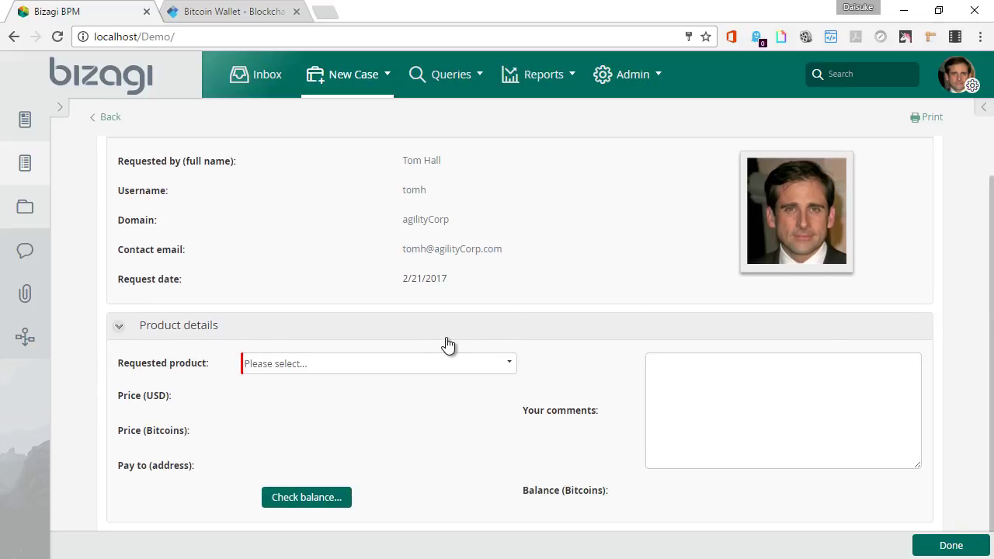
click(418, 364)
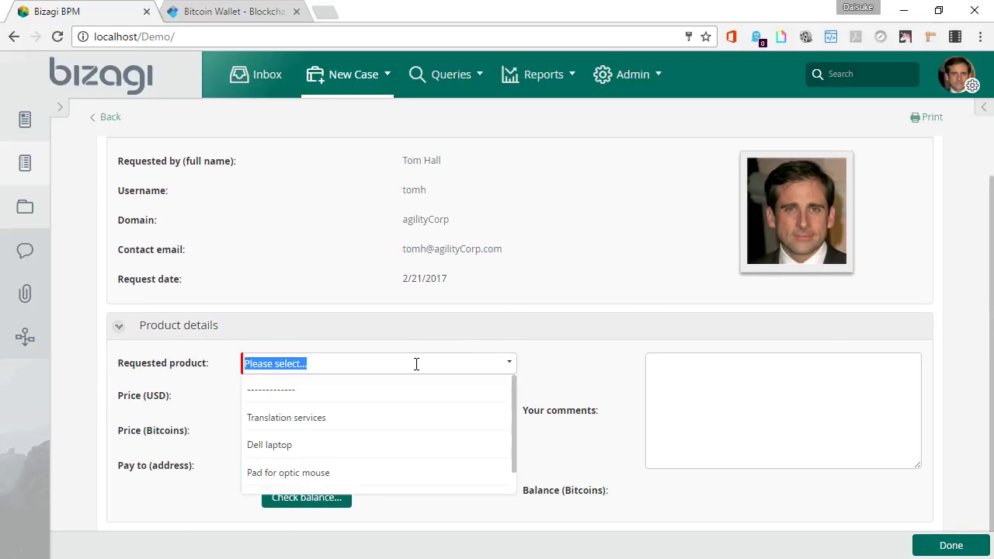
drag(513, 424, 511, 443)
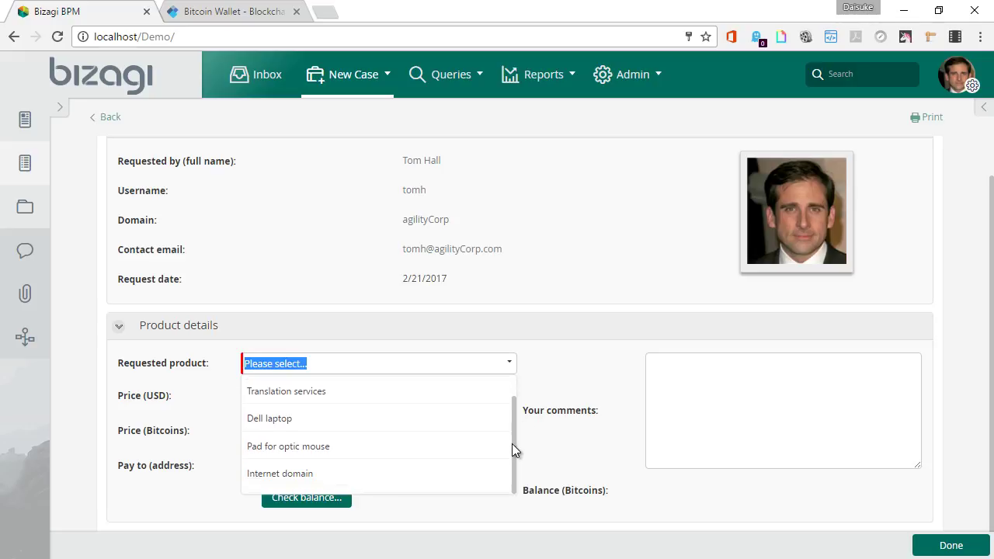
click(361, 445)
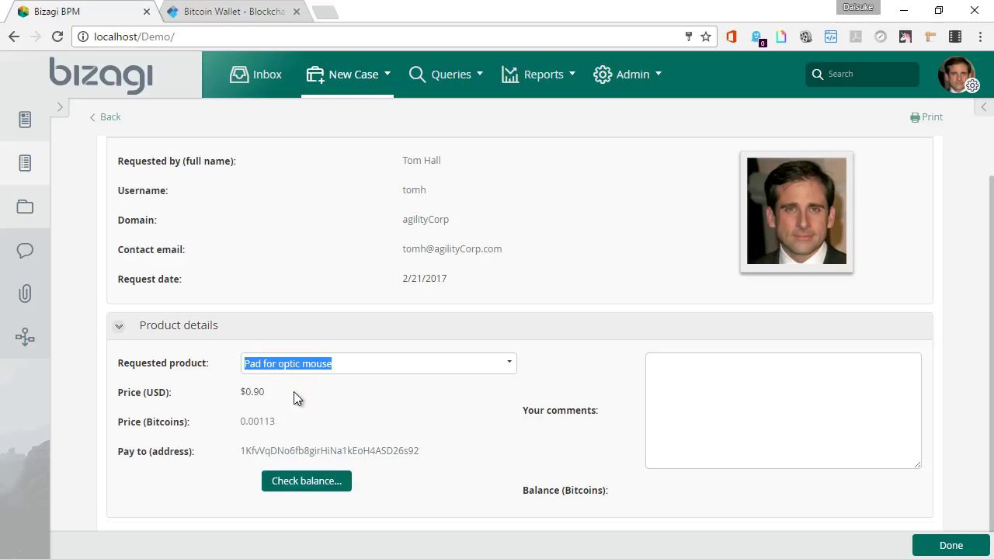
click(349, 371)
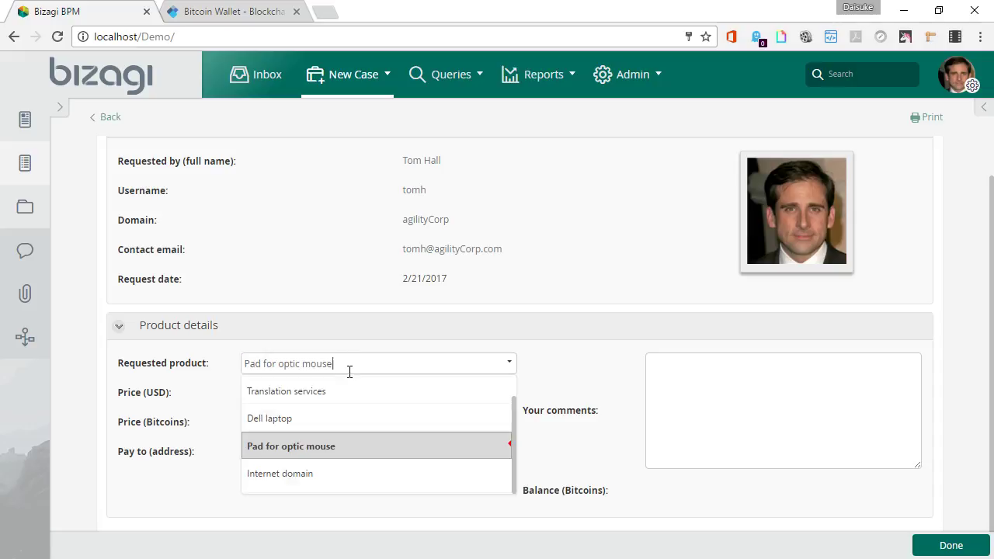
click(328, 455)
Step: Add the comment "Need it ASAP!!" to the purchase request and check the Bitcoin balance
click(661, 426)
text(Need it ASAP!!)
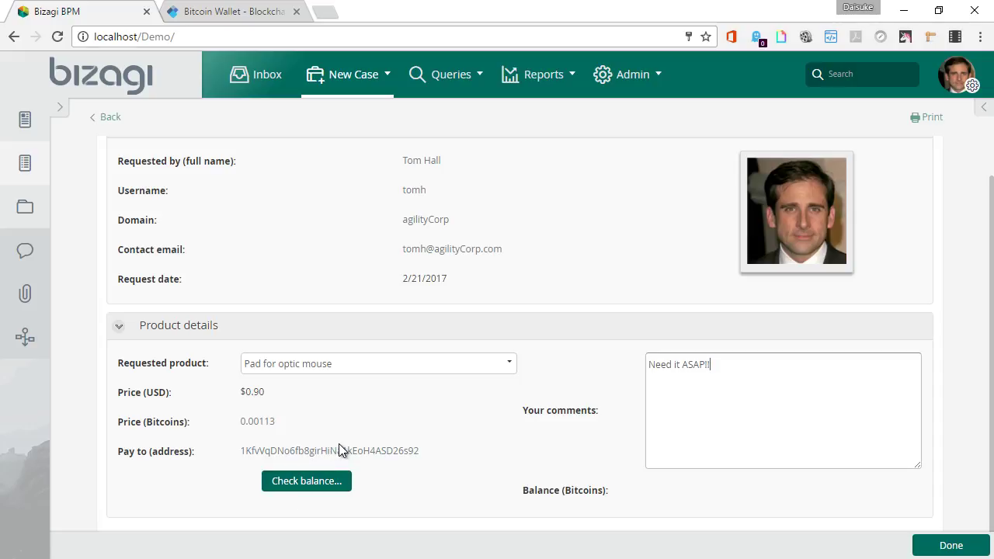
click(328, 482)
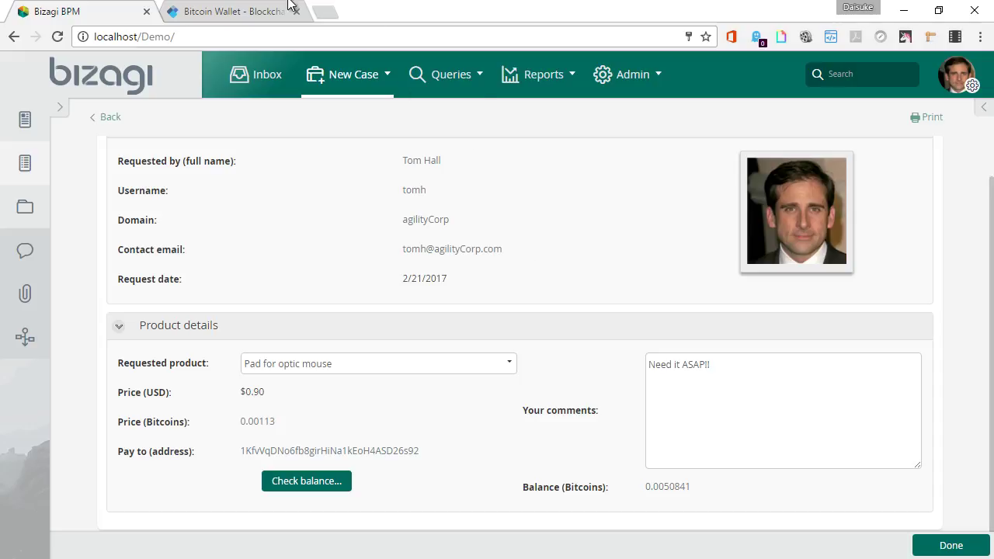
Step: Switch to the Blockchain wallet, log in to verify its balance, then sign out and return to the Bizagi request
click(287, 9)
click(453, 420)
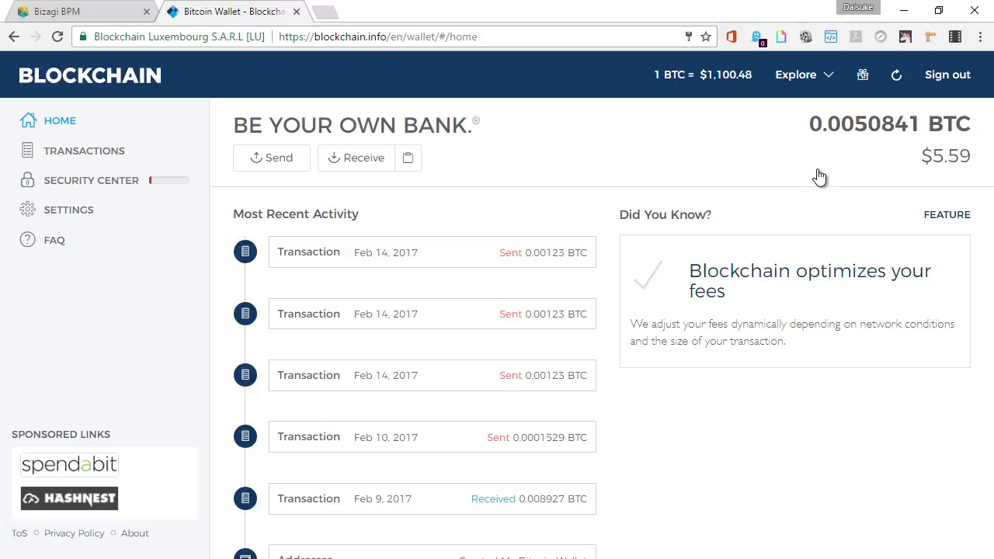
click(951, 78)
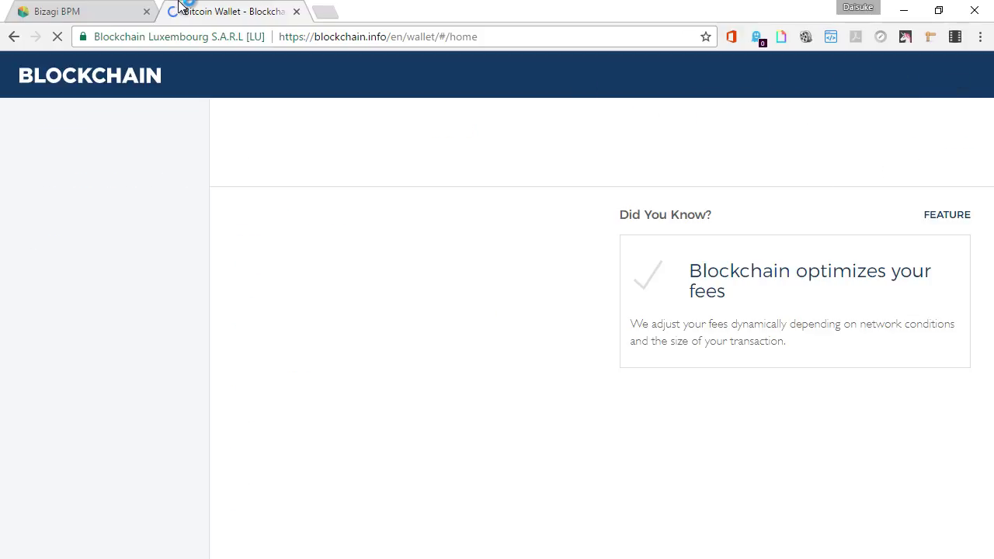
click(116, 8)
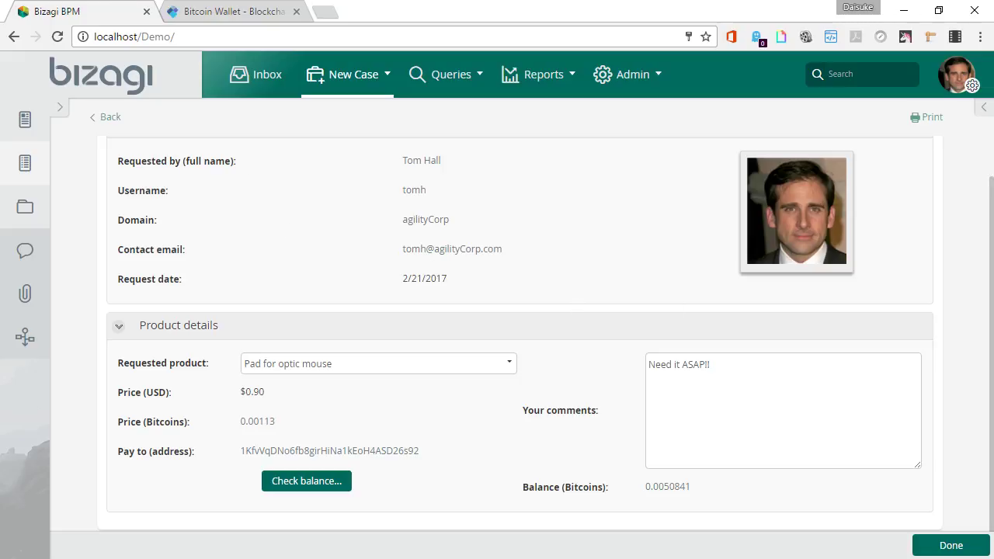
Step: Submit the purchase request and view which user is assigned to authorize the case
click(932, 546)
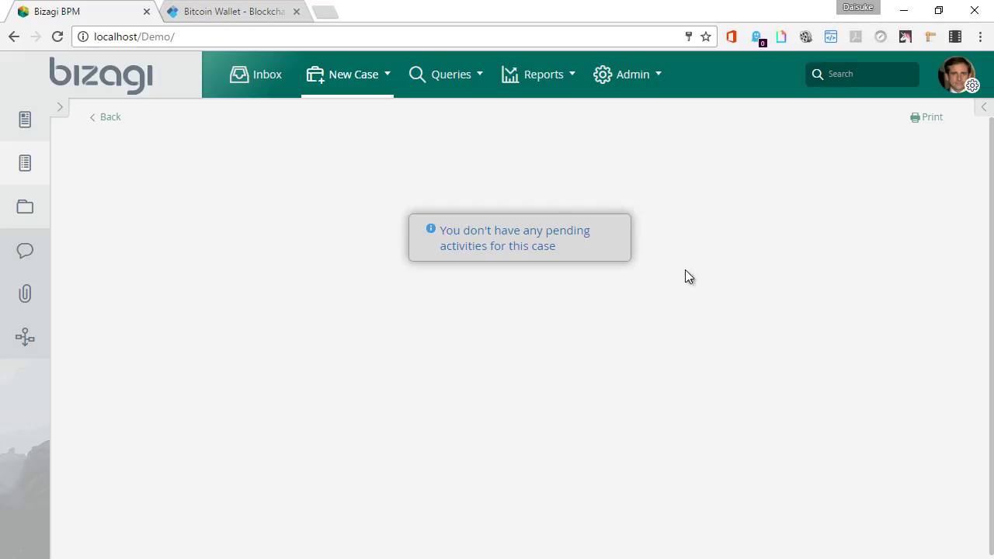
click(983, 106)
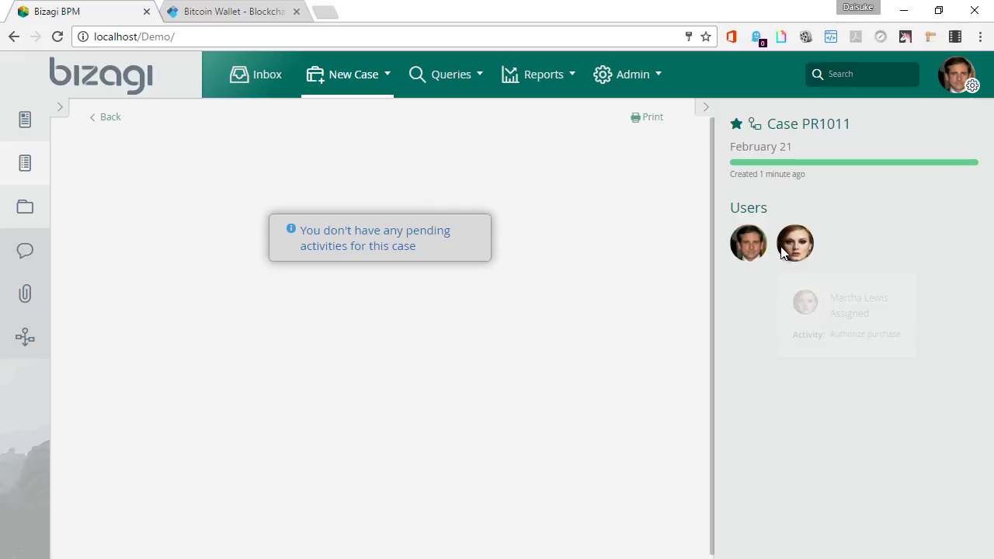
mouse_move(789, 249)
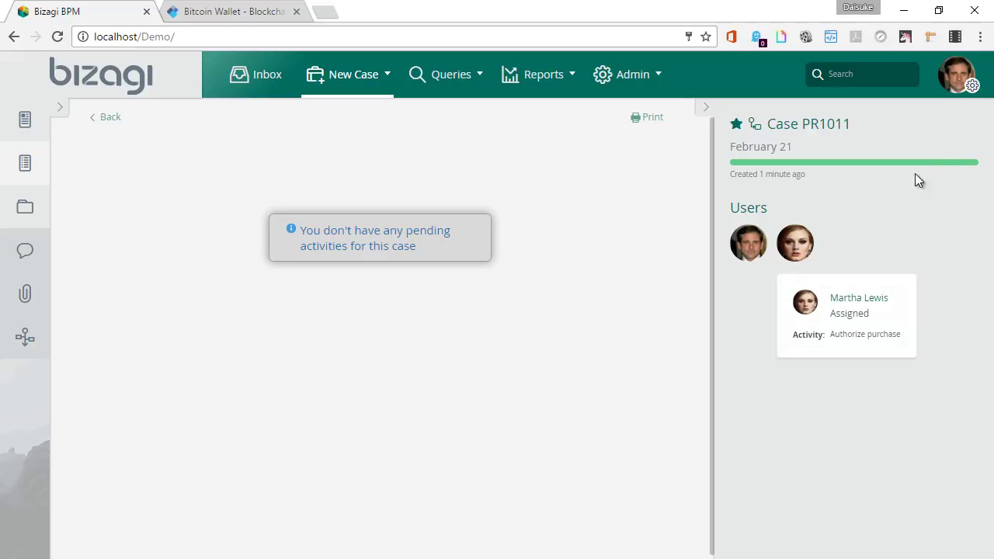
Step: Log out and log in as the approver in the agilityCorp domain, entering the username and account password
click(963, 81)
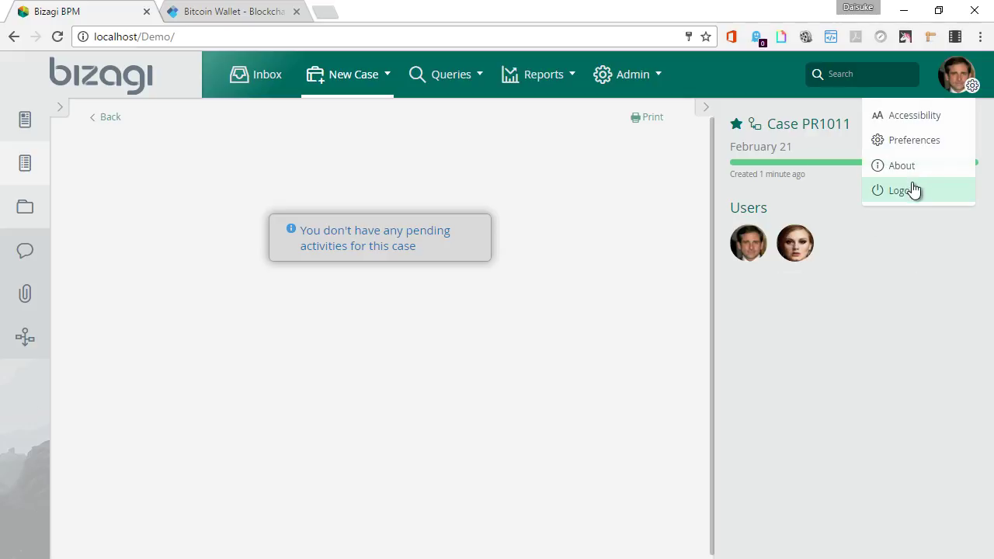
click(913, 190)
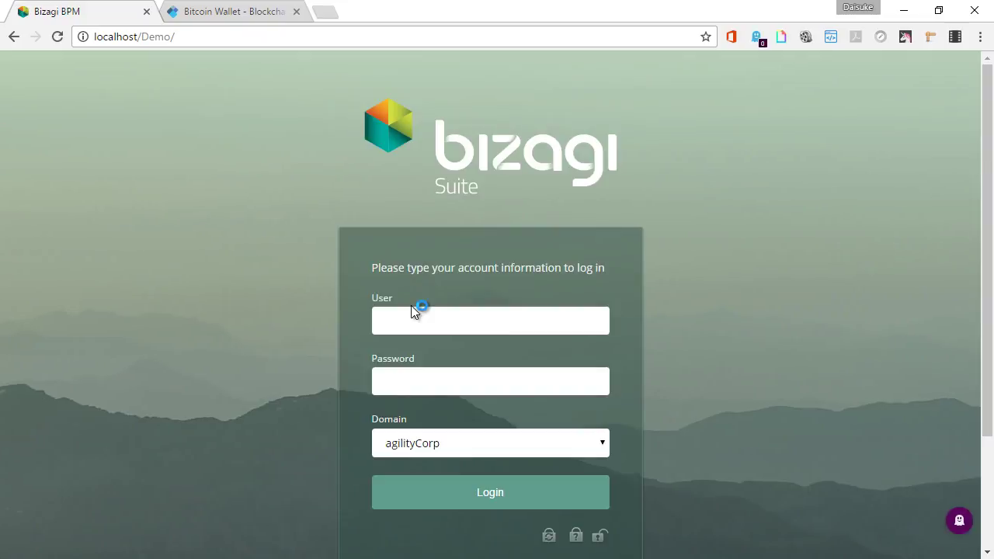
click(413, 314)
text(MarthaL)
key(Tab)
text(111111)
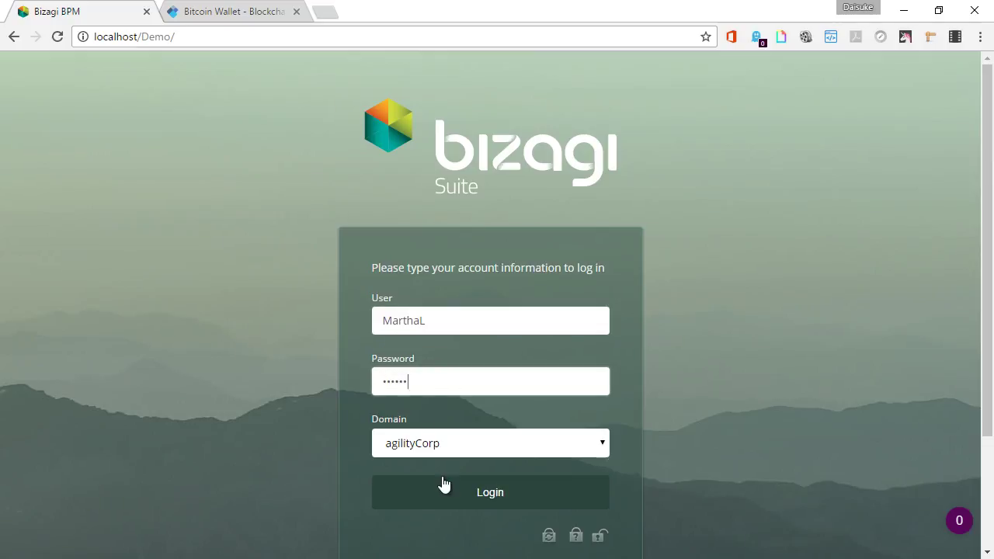
click(444, 485)
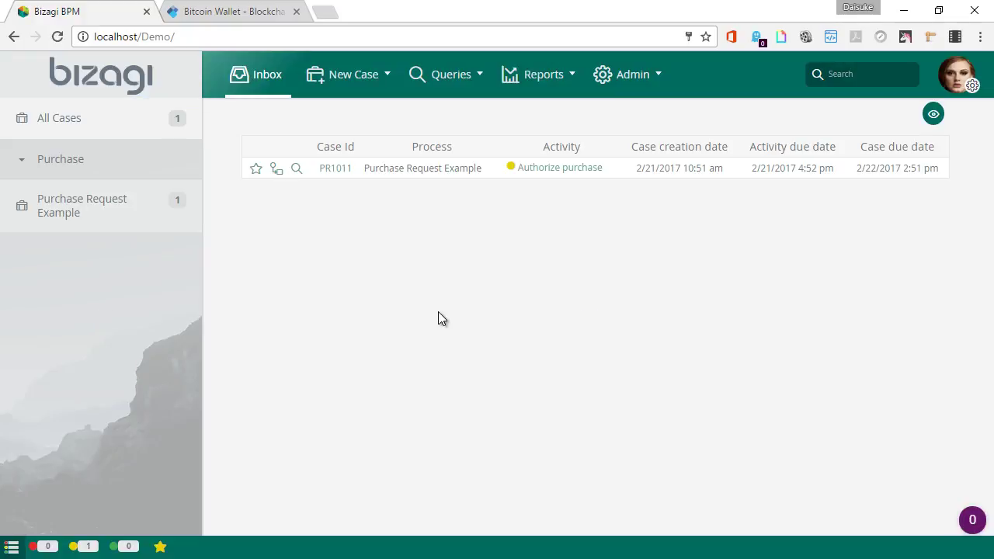
Step: Open the pending Authorize purchase activity and set Approved to Yes
click(549, 177)
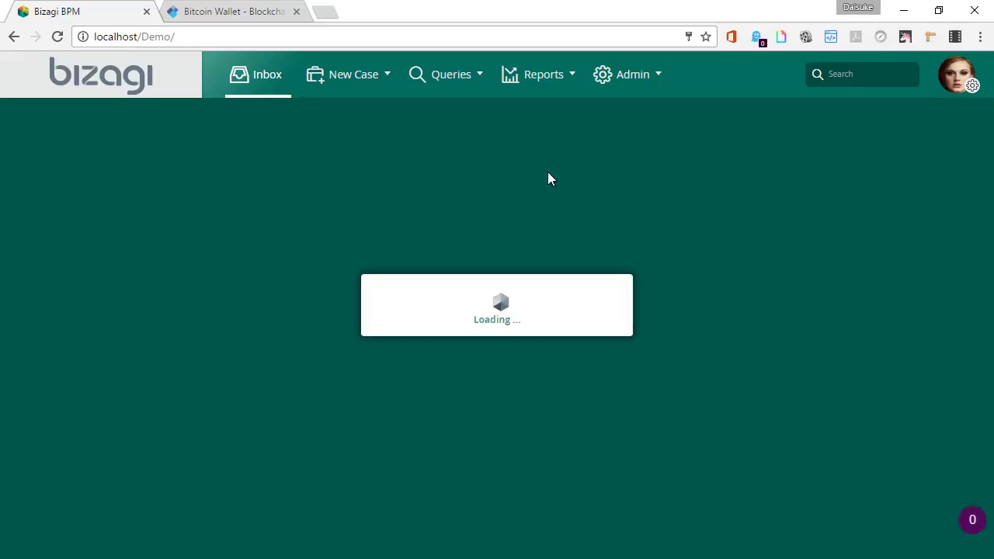
click(414, 463)
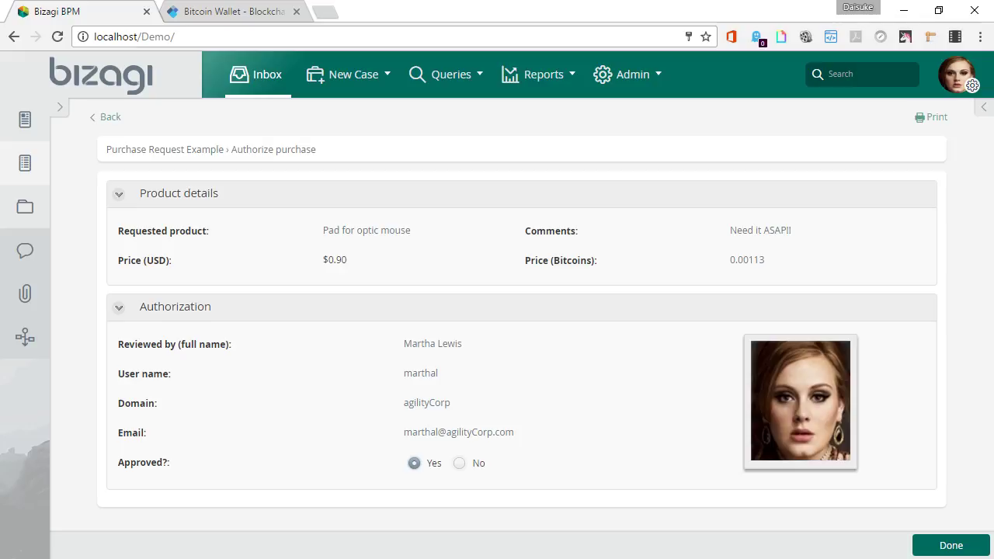
Step: Switch to the other browser window, log in to the recipient's Blockchain wallet to check its balance, and return to the authorization form
key(alt+Tab)
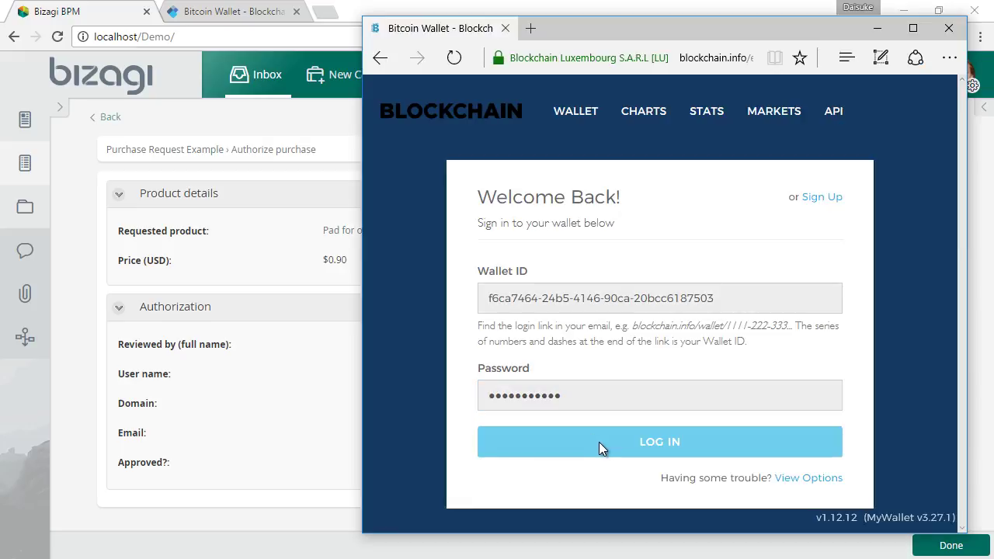
click(598, 442)
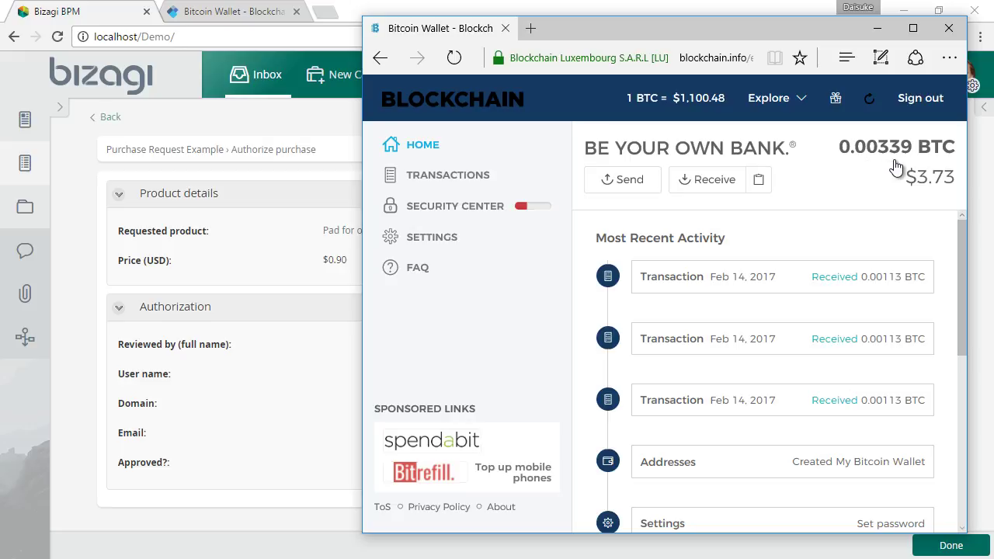
click(284, 284)
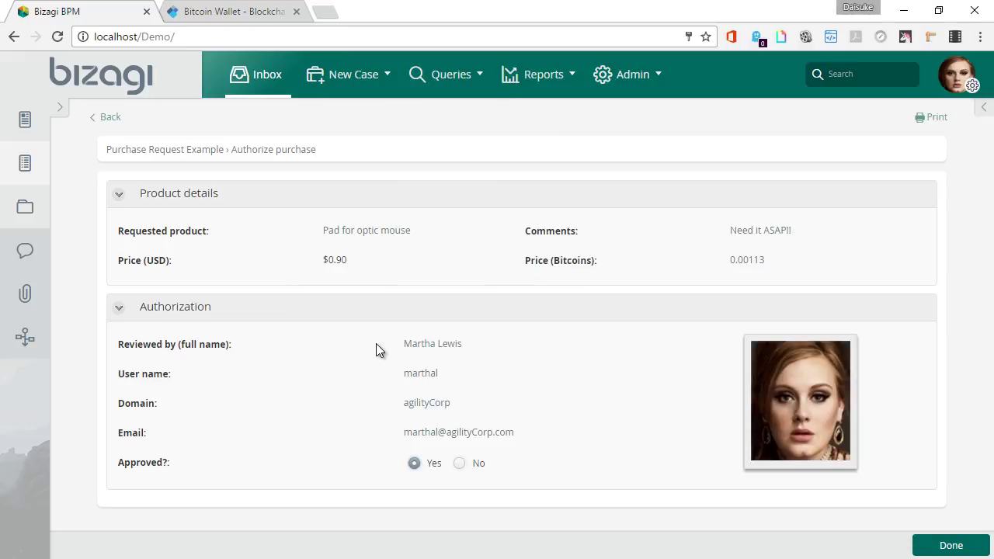
Step: Submit the purchase authorization and check the recipient's and payer's Blockchain wallets for the payment
click(940, 549)
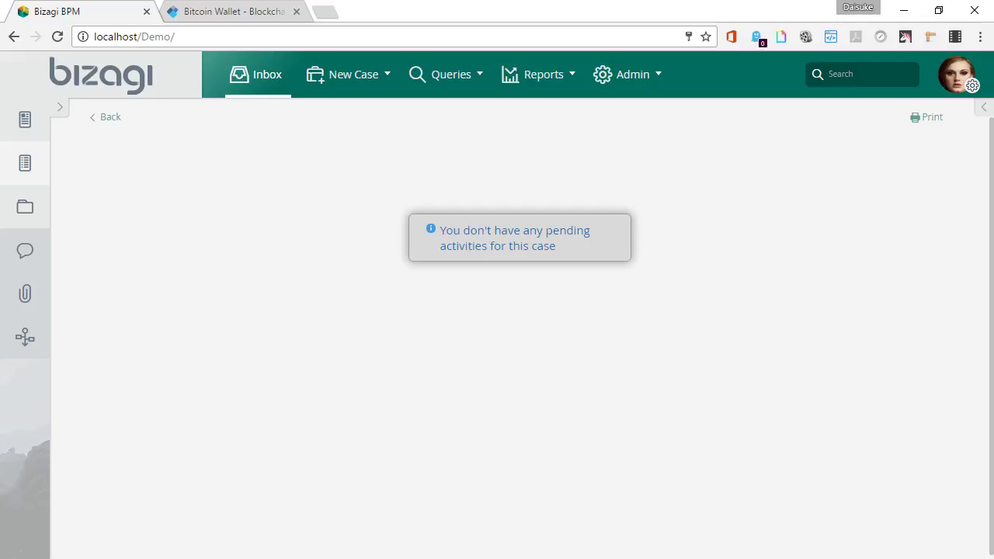
key(alt+Tab)
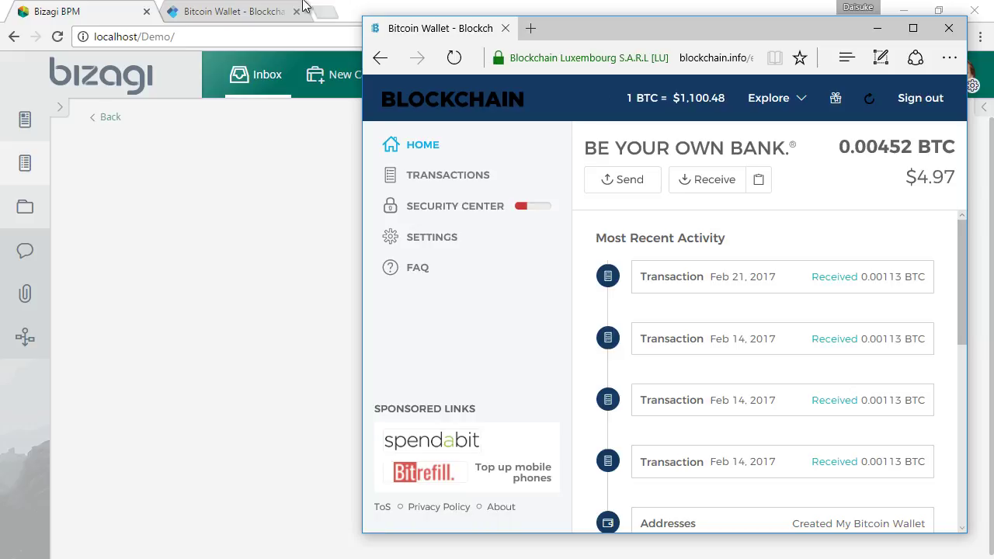
click(270, 10)
click(410, 424)
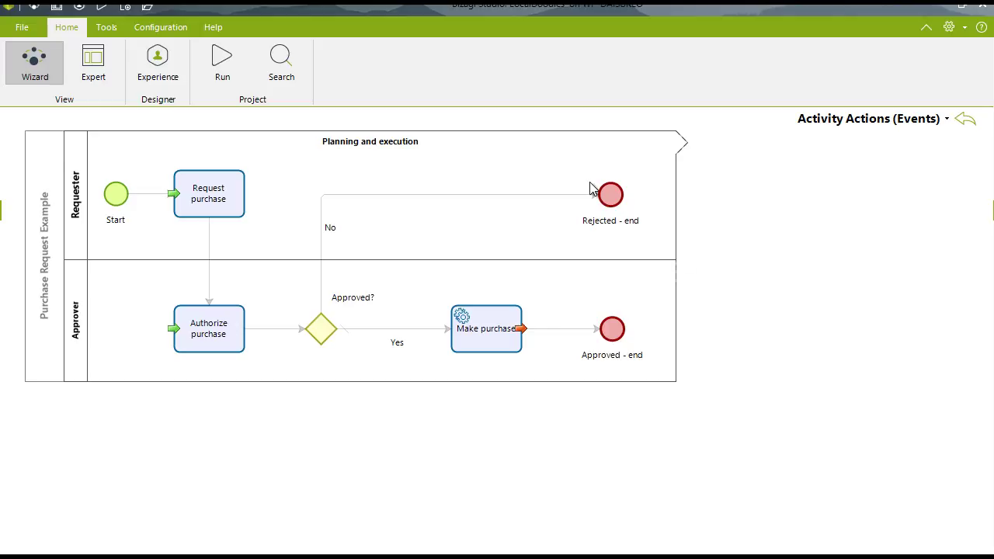
Step: In Bizagi Studio, open the Blockchain - Make Payment connector action set on exit of the Make purchase task
click(503, 342)
click(503, 339)
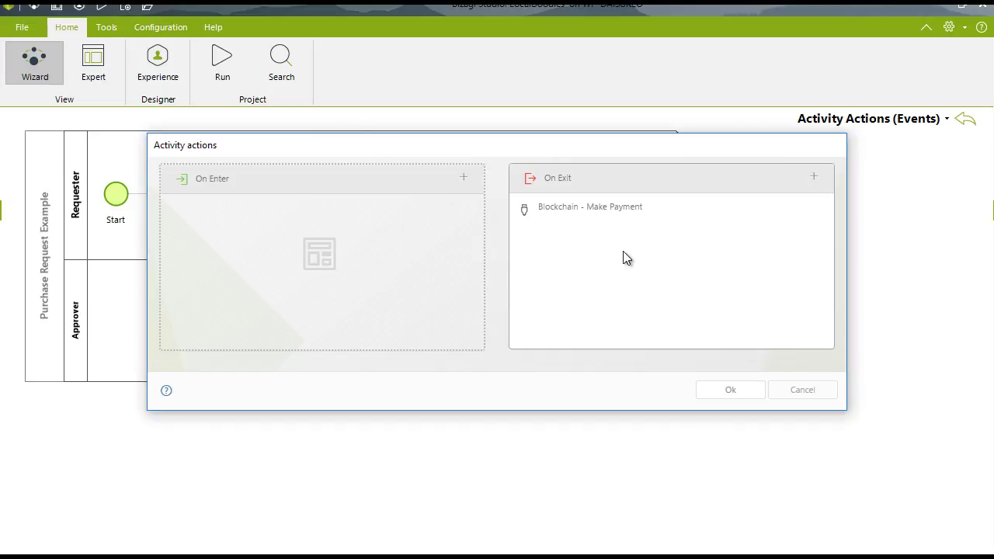
mouse_move(657, 218)
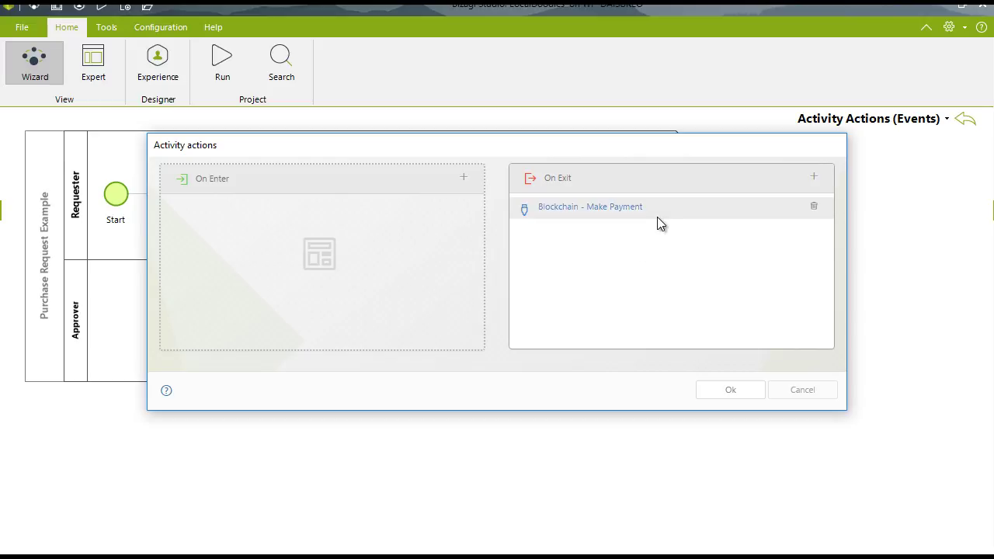
click(597, 206)
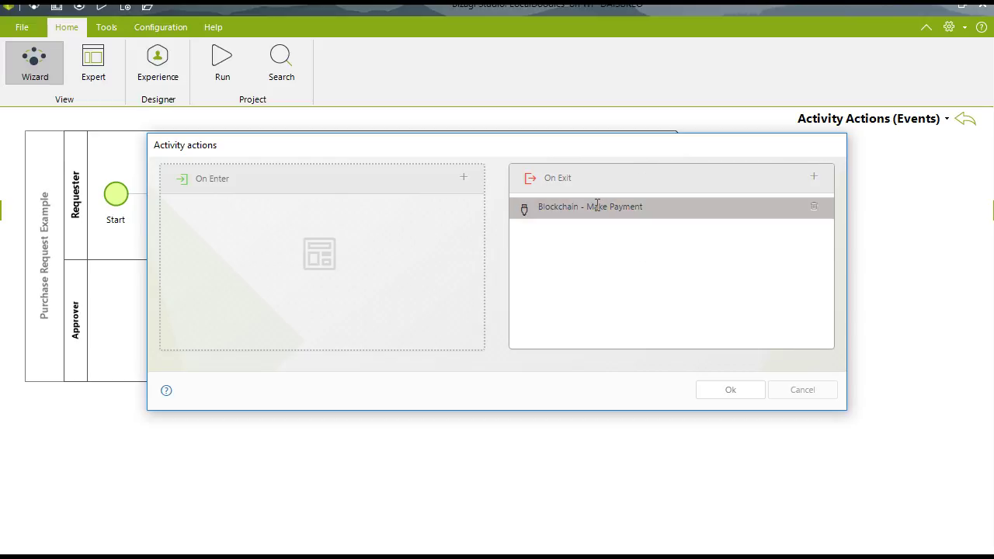
double_click(596, 205)
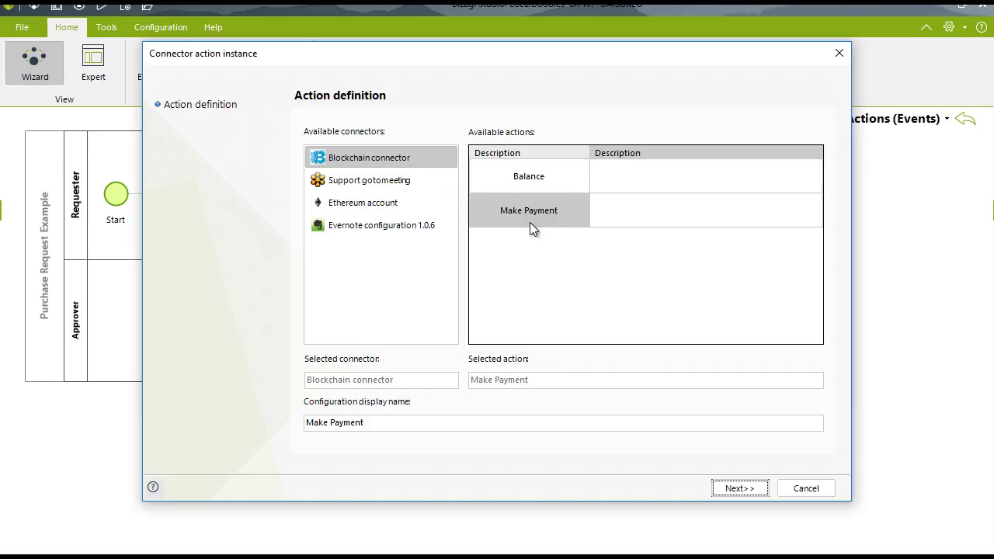
Step: Review how the Bizagi data maps to the bitcoin_address and amount inputs, and advance to the action outputs mapping
click(739, 487)
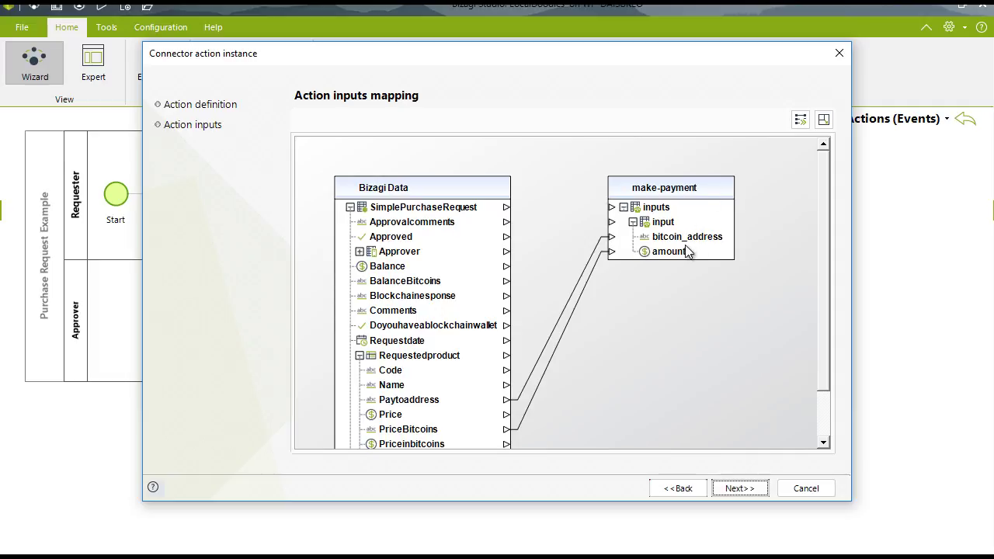
scroll(820, 280, down, 2)
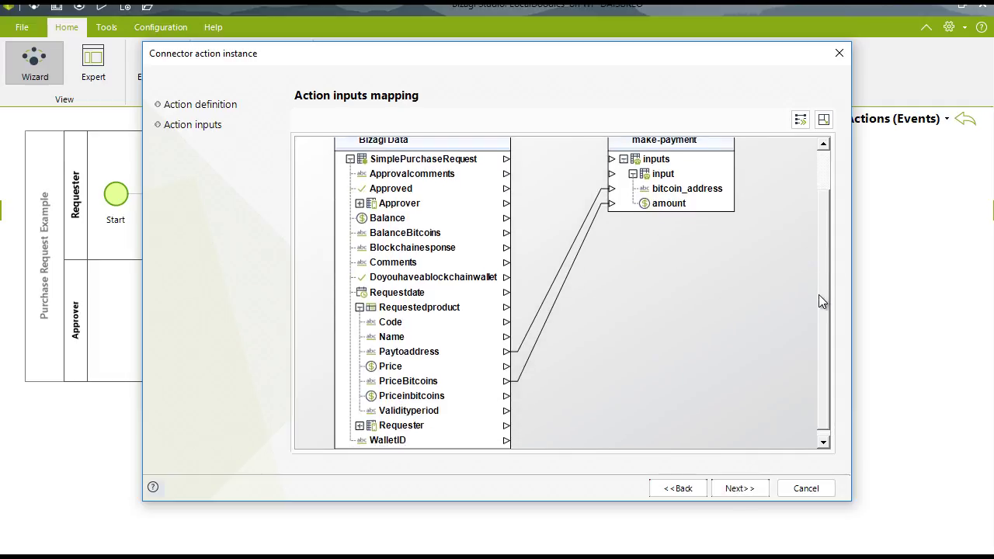
scroll(822, 339, up, 2)
click(730, 489)
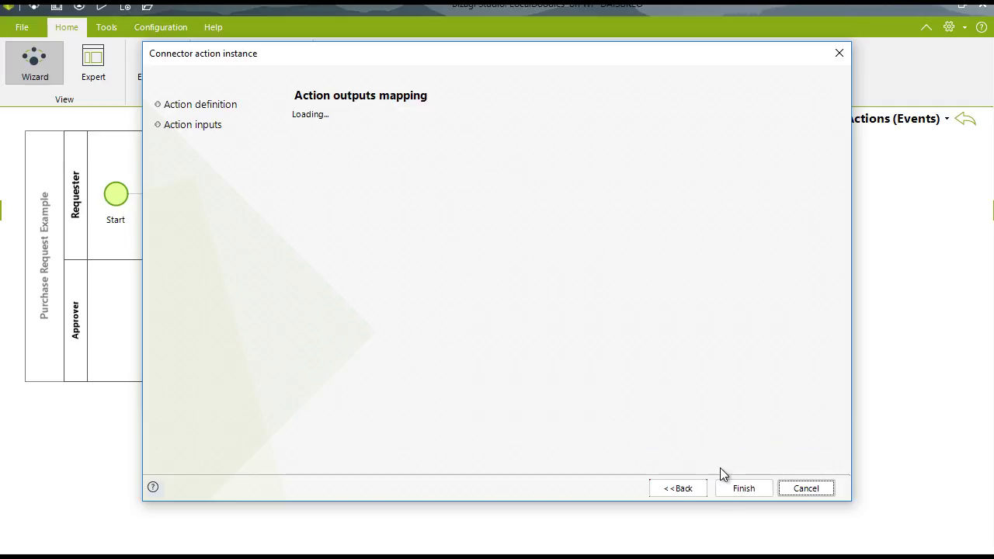